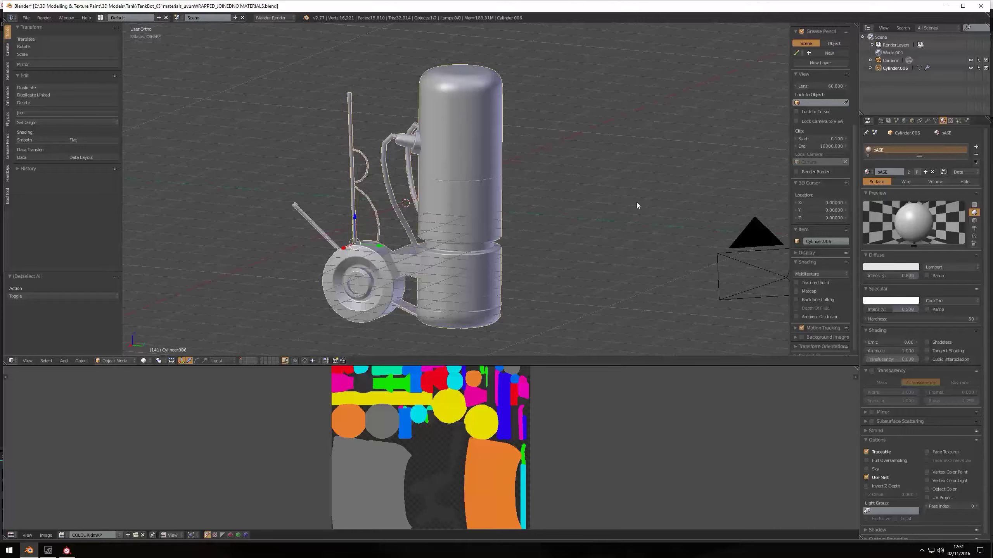
Step: Export the selected tank model as a Wavefront OBJ named TankBot.obj in the Tank folder
left_click(26, 17)
left_click(26, 18)
mouse_move(90, 165)
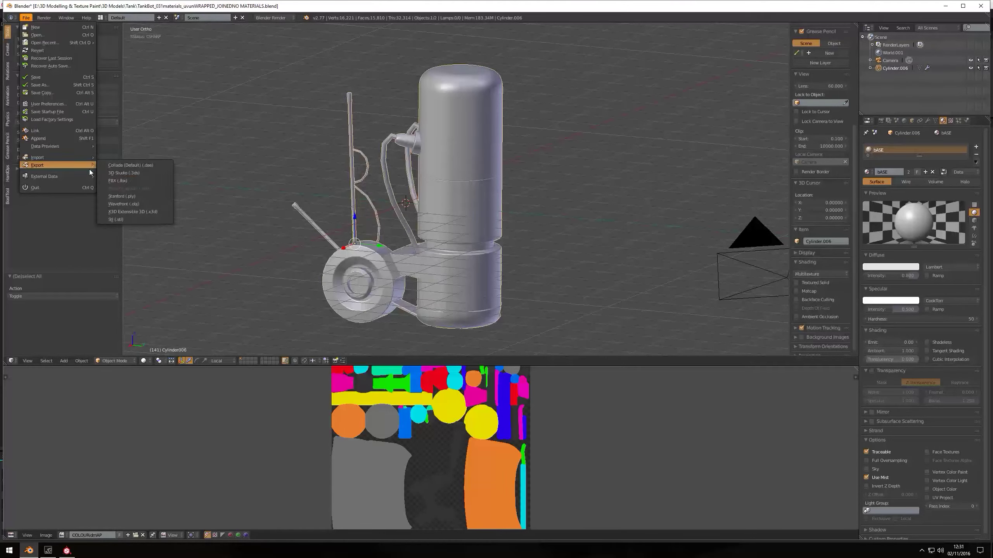
left_click(138, 204)
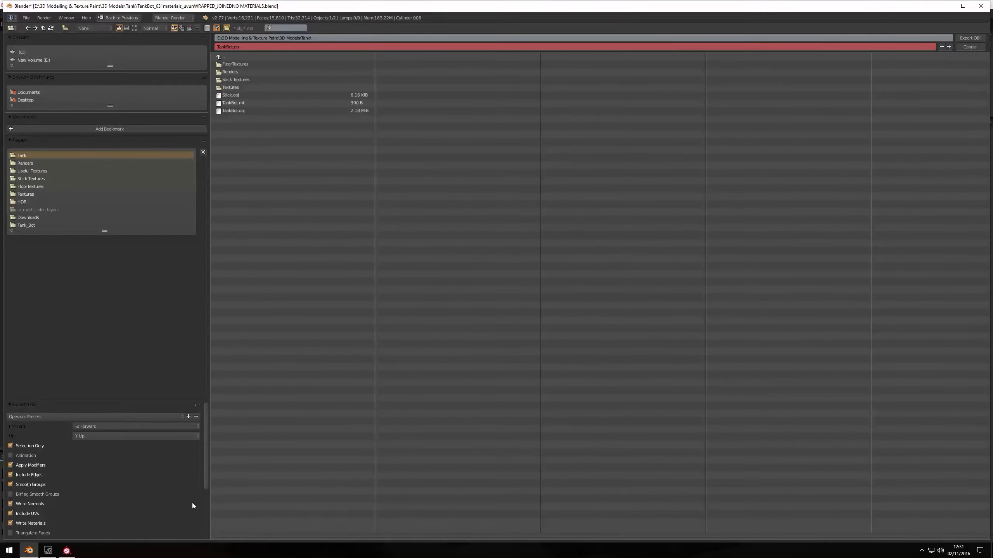
left_click_drag(208, 483, 194, 537)
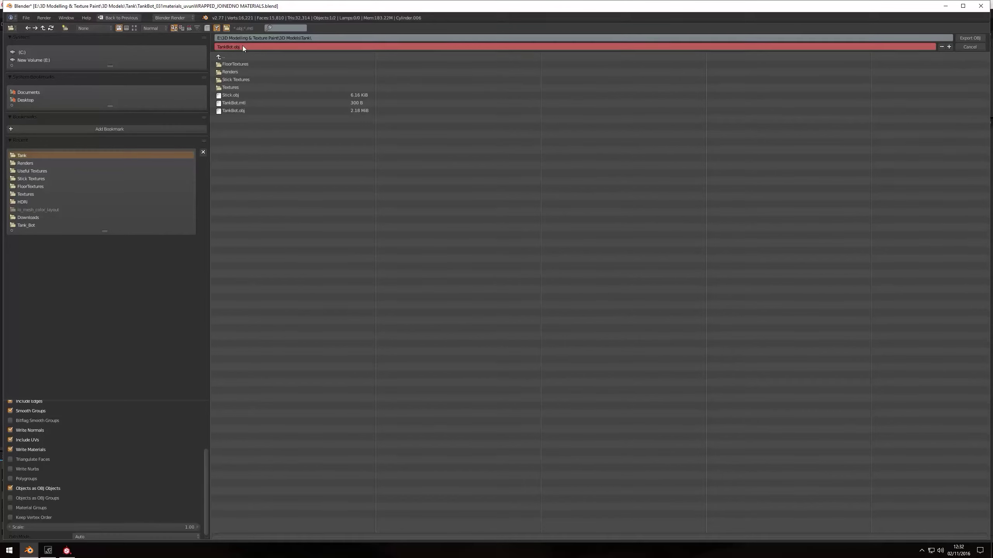
left_click(969, 38)
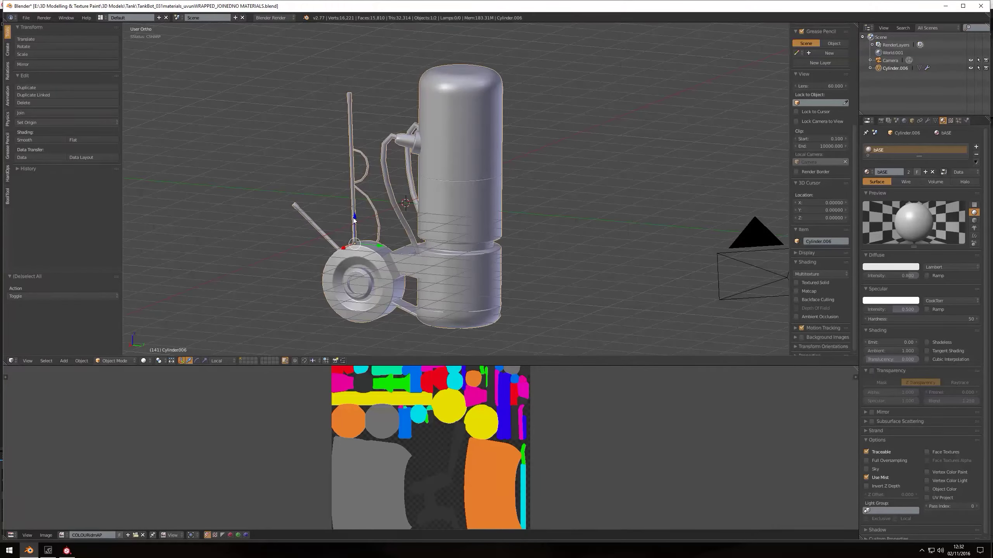
Step: Switch to Substance Painter and start a new project with TankBot.obj as its mesh
left_click(66, 550)
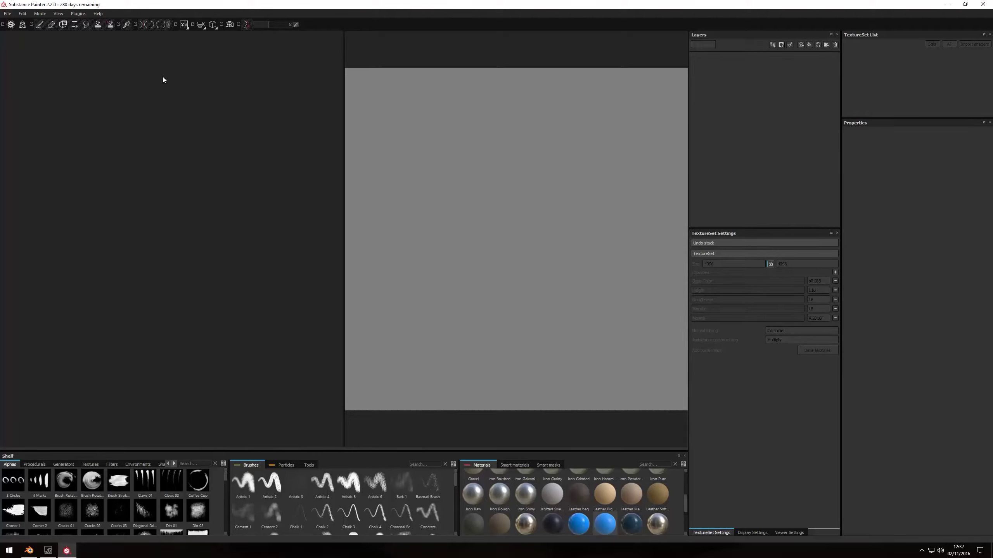
left_click(7, 13)
left_click(21, 24)
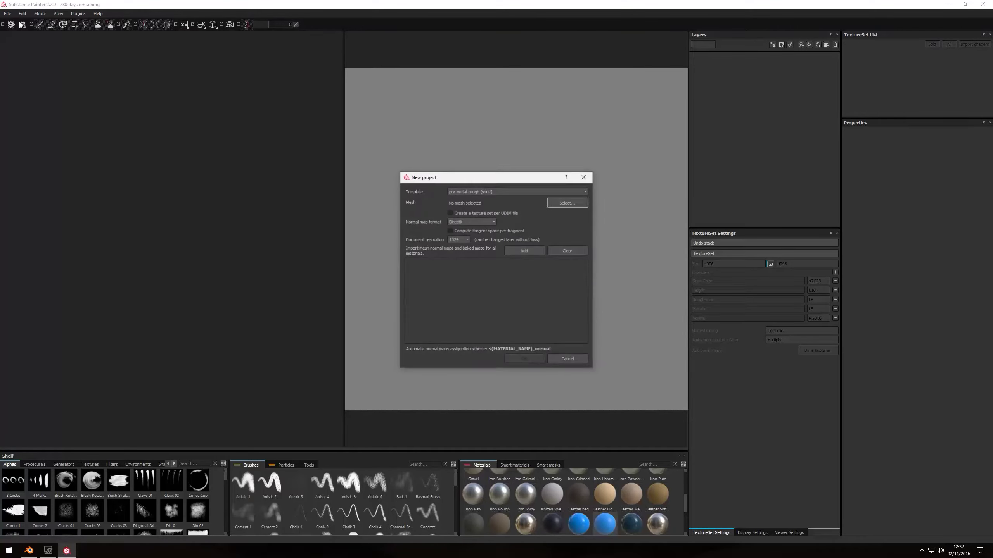
left_click(568, 202)
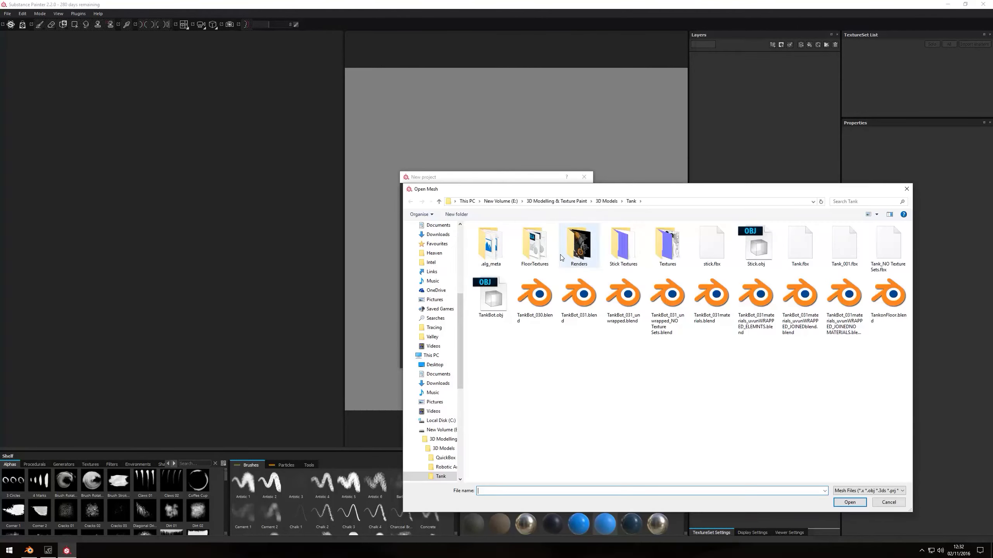
left_click(493, 299)
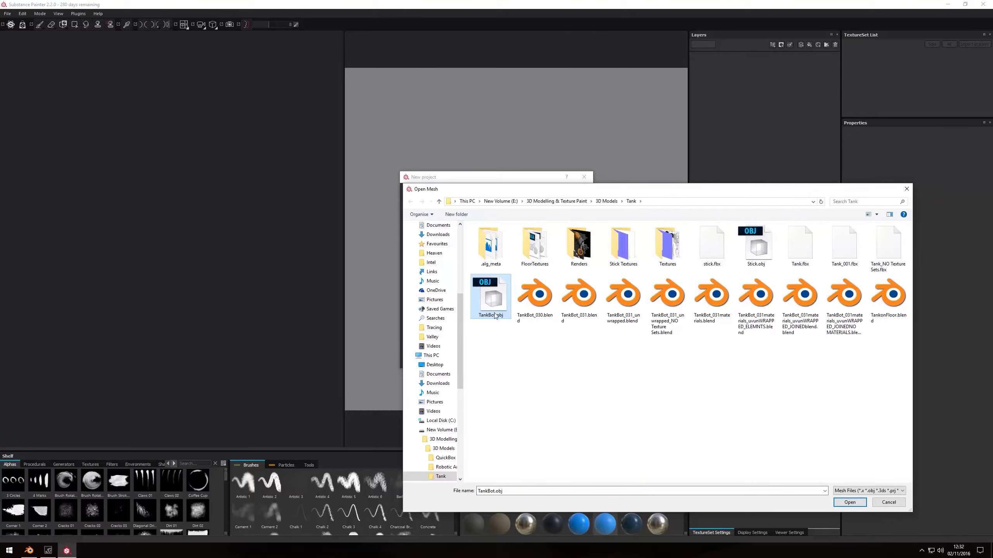
left_click(848, 503)
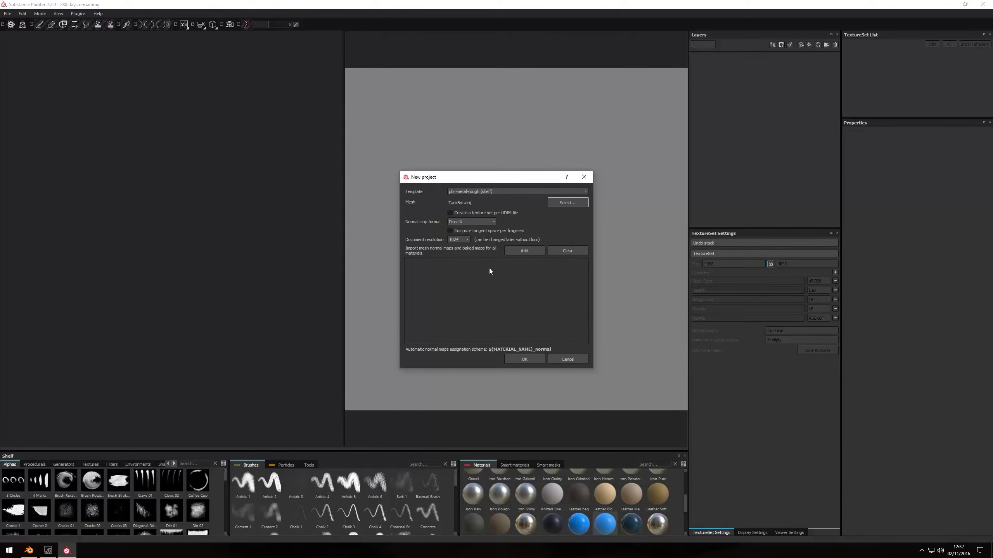
Step: Create the project at 4096 resolution with tangent space computed per fragment and COLOURidmAP.png imported as a map
left_click(467, 240)
left_click(454, 271)
left_click(524, 251)
left_click(719, 240)
left_click(850, 503)
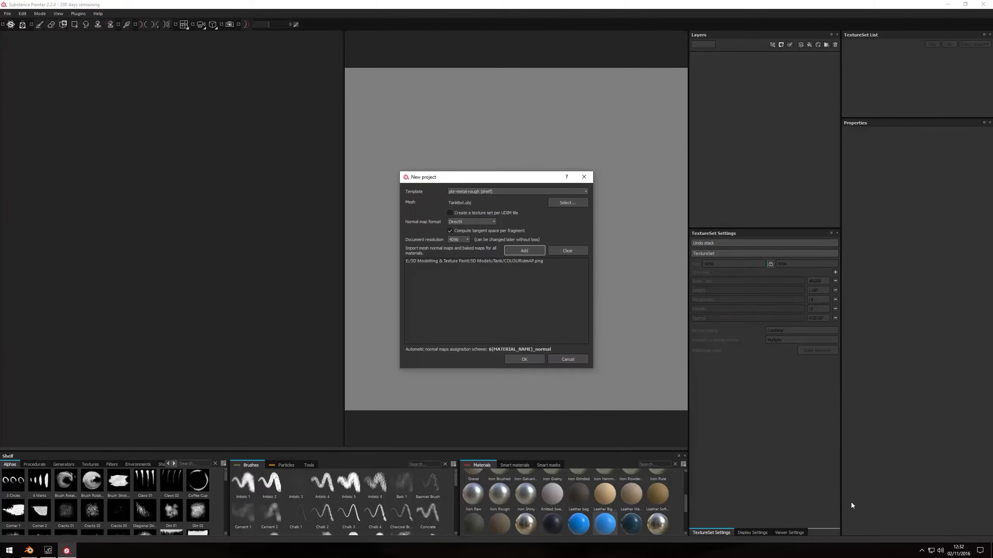
left_click(522, 360)
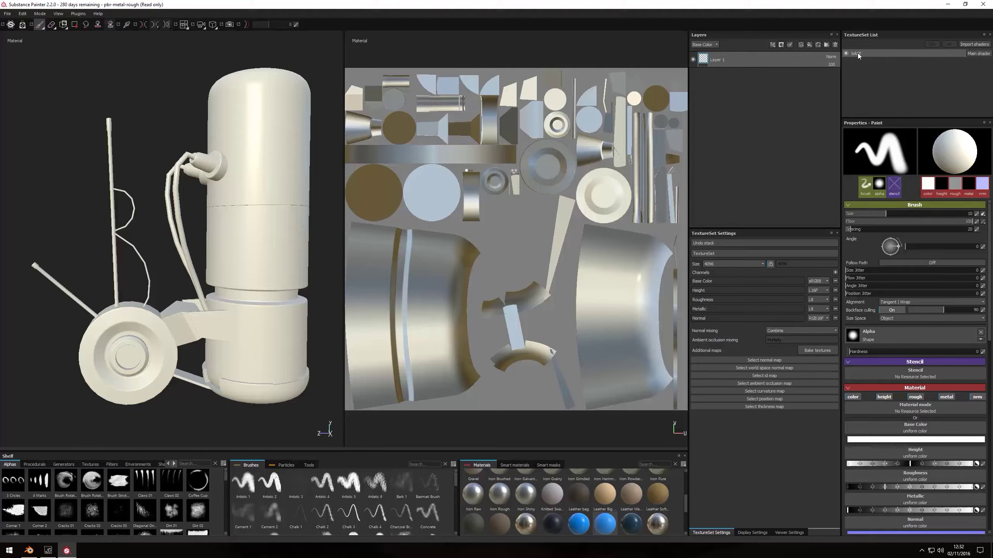
Step: Assign COLOURidmAP as the texture set's ID map and exclude ID from the maps to bake
left_click(770, 375)
left_click(783, 400)
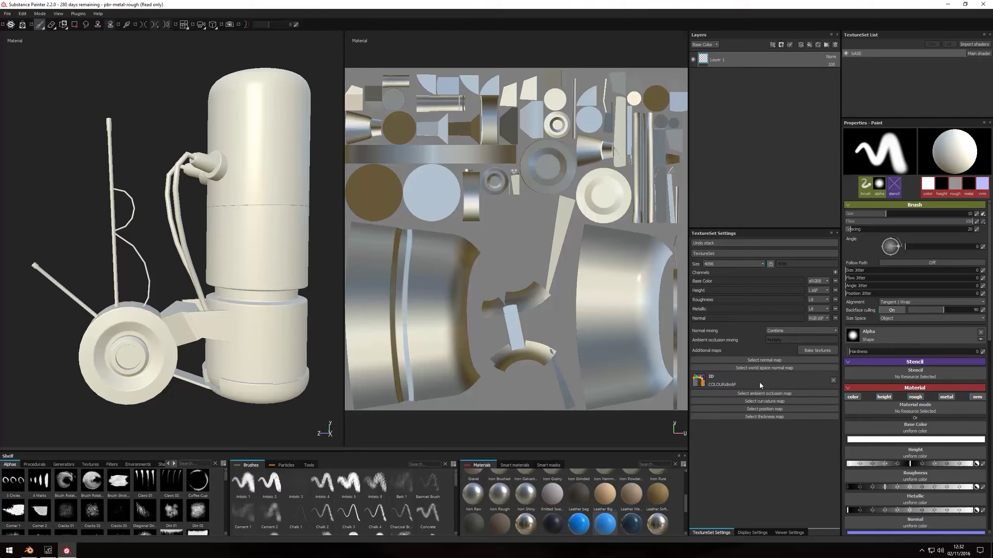
left_click(815, 351)
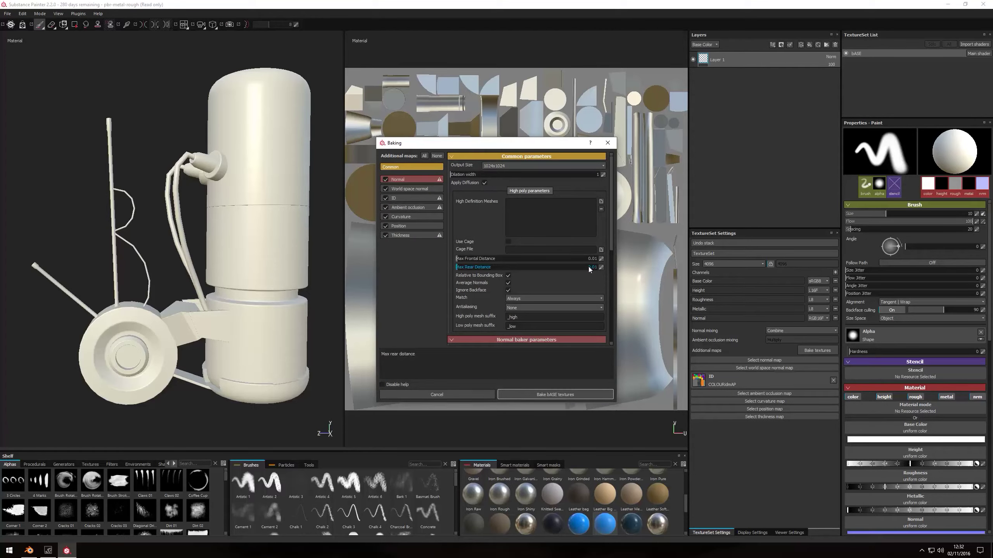
left_click(385, 198)
Step: Bake the bASE textures at 2048x2048 with Subsampling 2x2 antialiasing
left_click(526, 166)
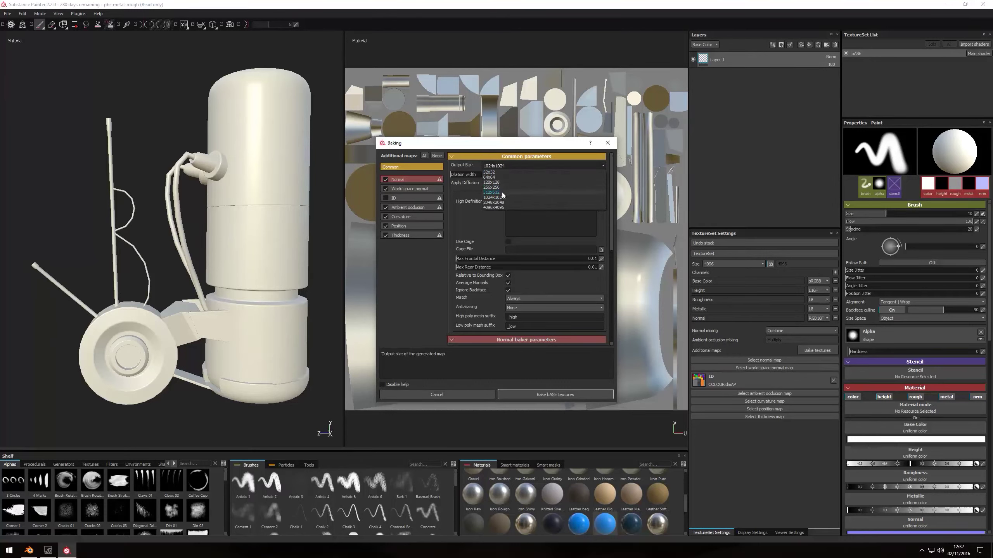
left_click(494, 202)
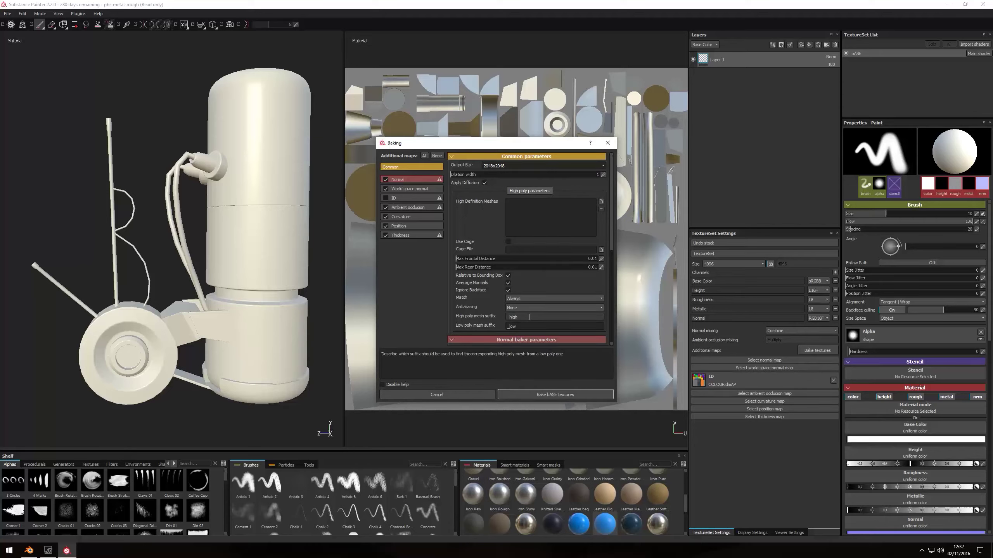
left_click(548, 308)
left_click(532, 318)
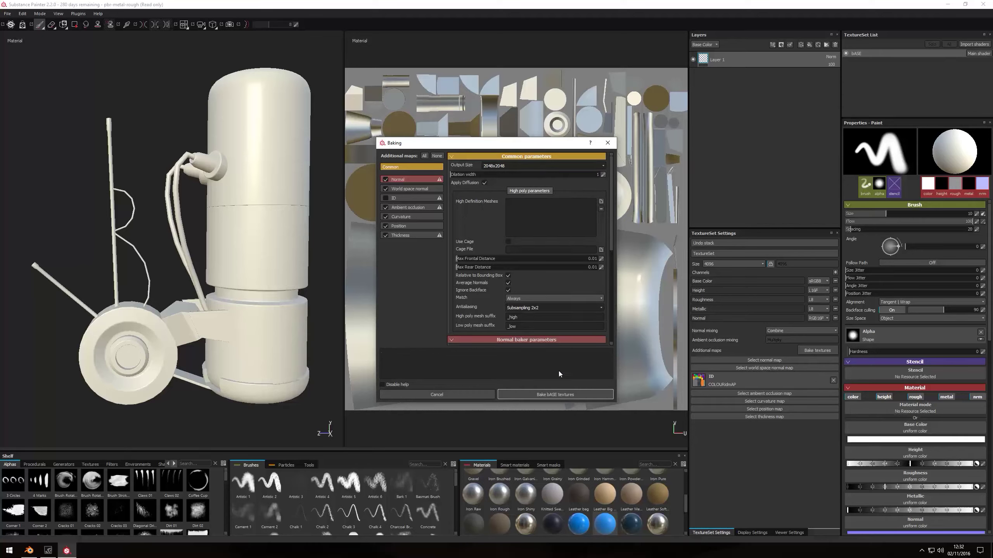
left_click(558, 395)
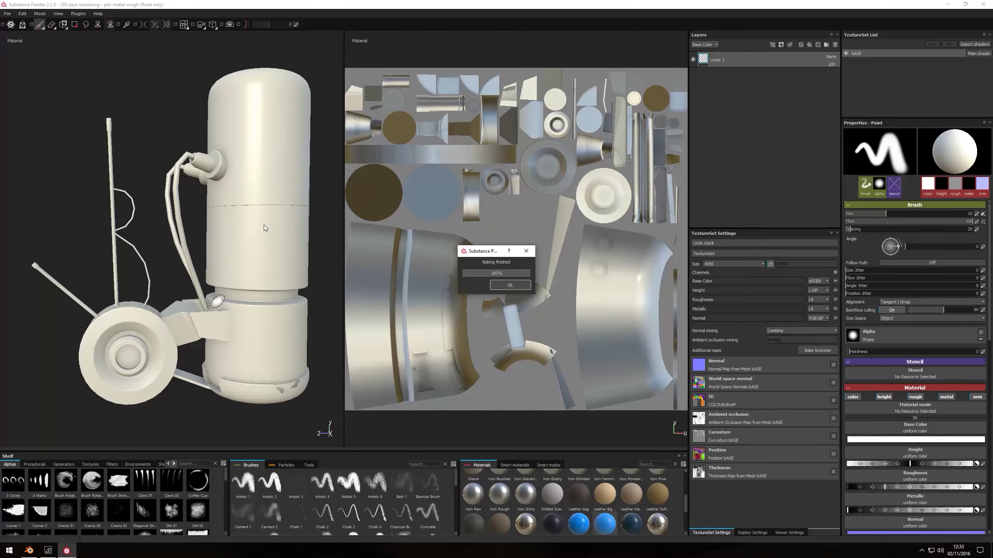
key("Return")
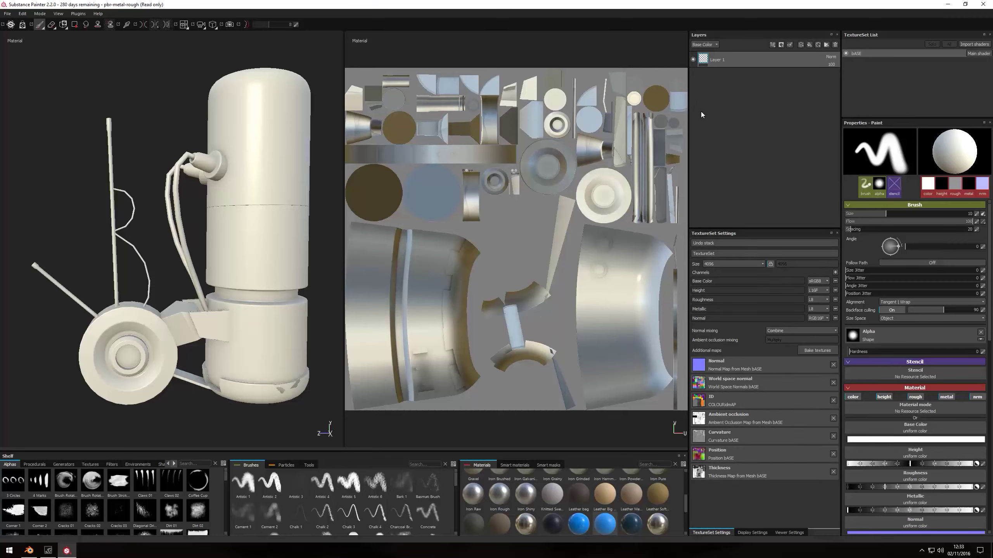
Step: Add the Steel Rust and Wear material as a layer above Layer 1 and give it a color selection mask
scroll(576, 520, "down", 5)
left_click(474, 522)
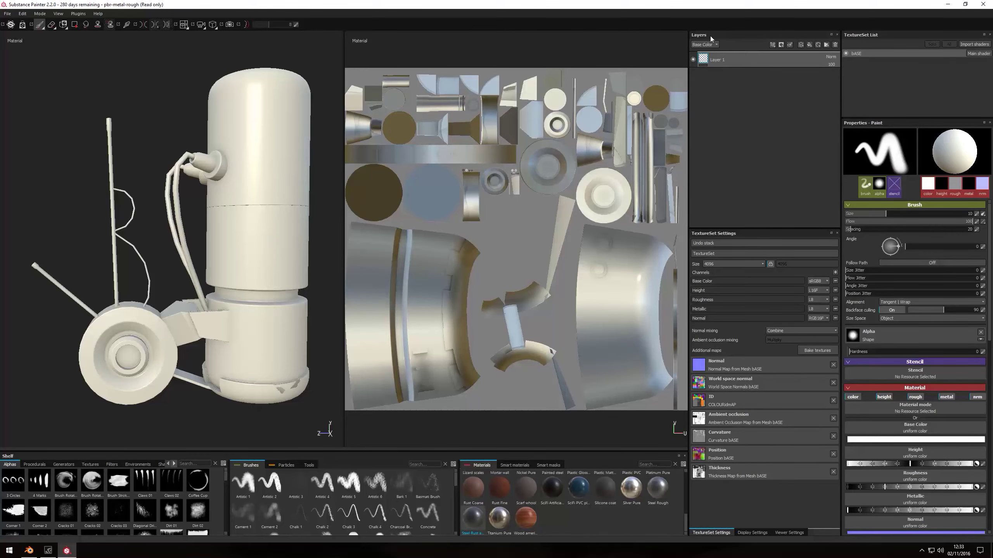
left_click_drag(711, 36, 721, 53)
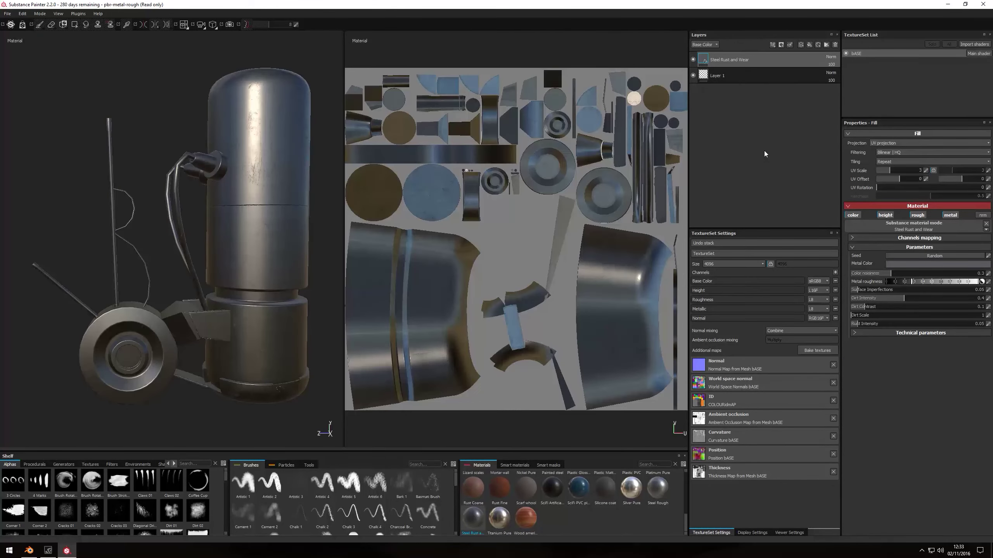
right_click(745, 56)
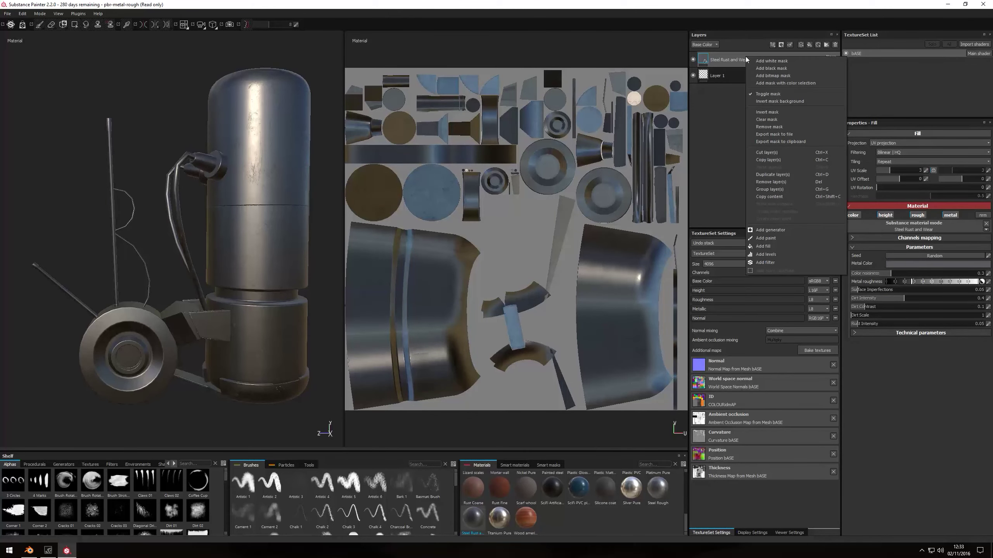
left_click(777, 81)
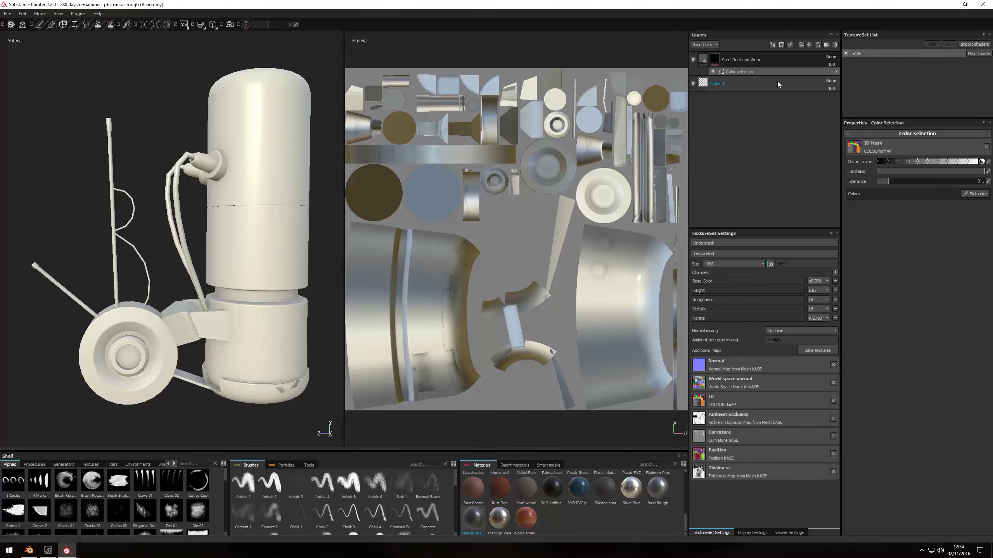
Step: Pick the orange upper tank, cyan wheel hub and yellow wheel ID colors for the Steel Rust and Wear mask
left_click(977, 194)
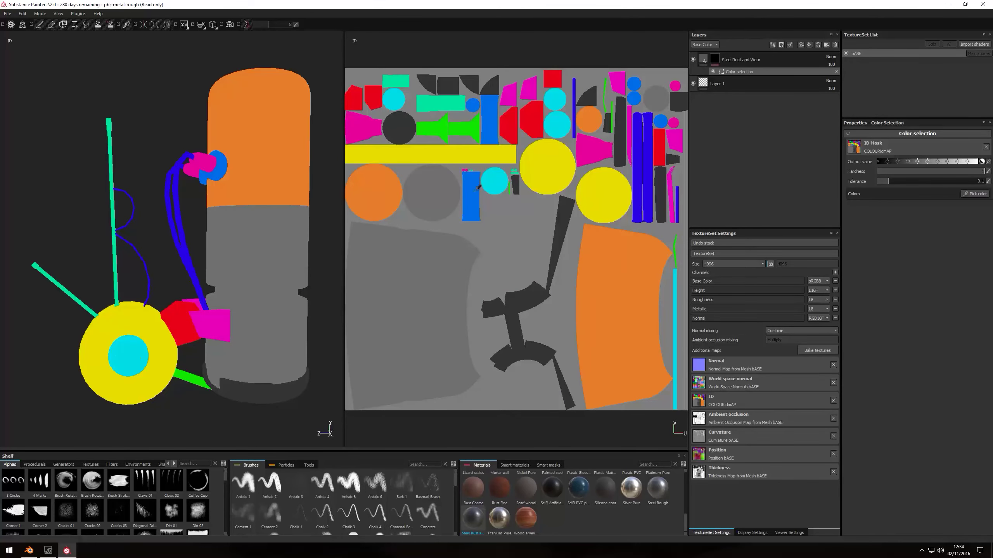
left_click(264, 133)
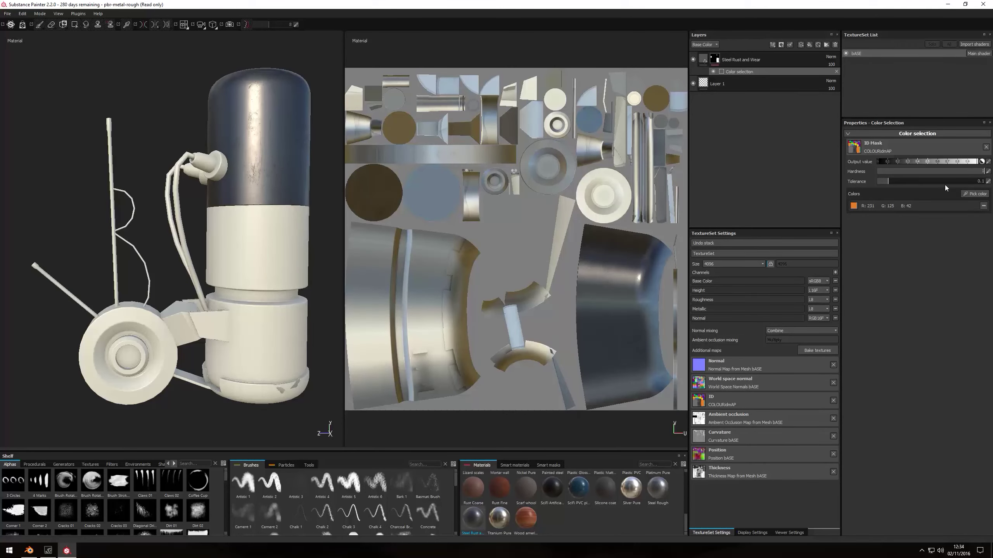
left_click(975, 194)
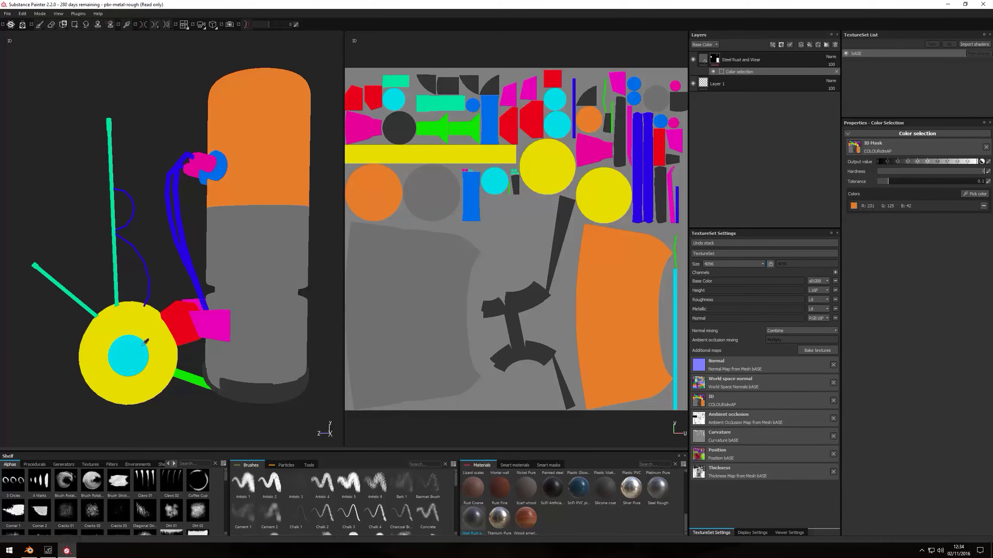
left_click(138, 348)
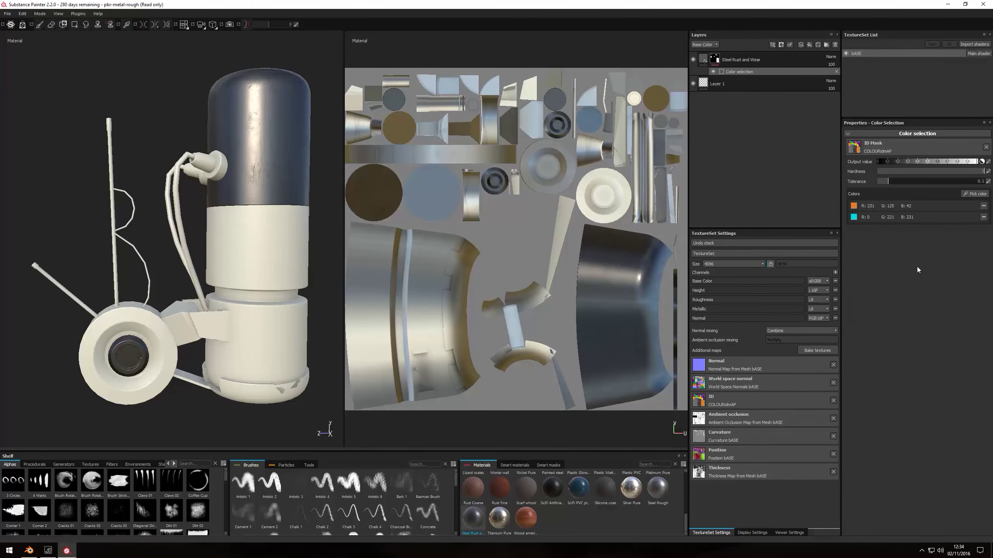
left_click(976, 193)
left_click(114, 318)
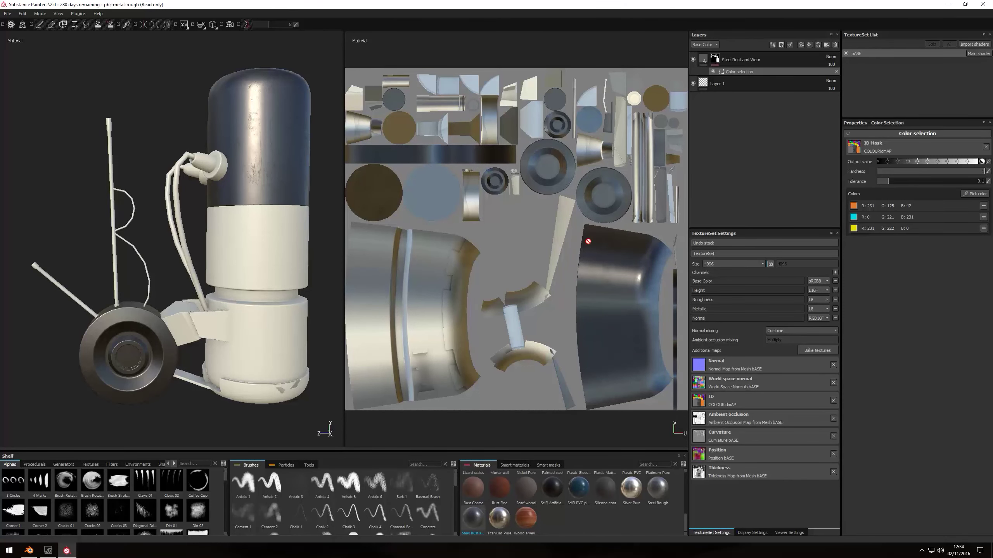
scroll(530, 222, "up", 3)
scroll(530, 222, "down", 2)
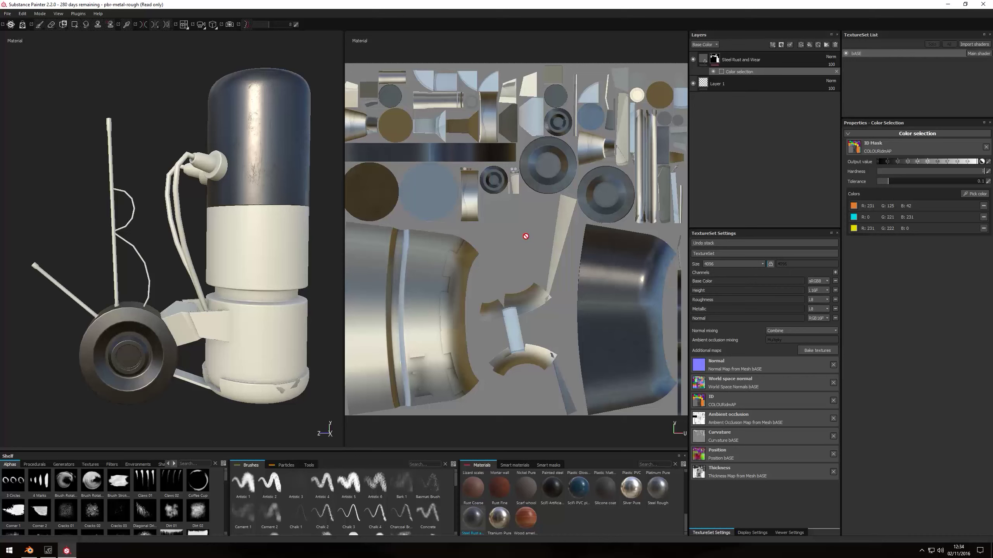
scroll(522, 254, "down", 1)
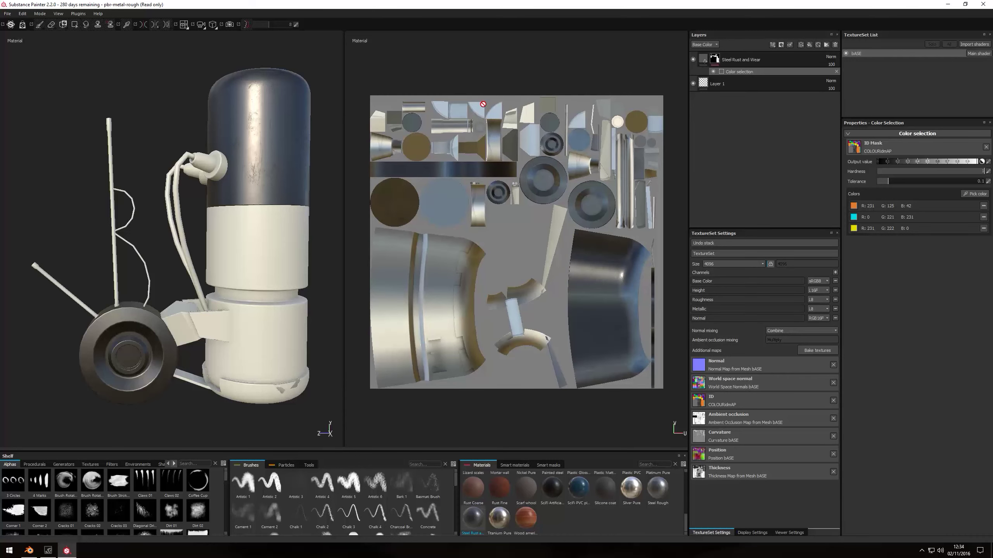